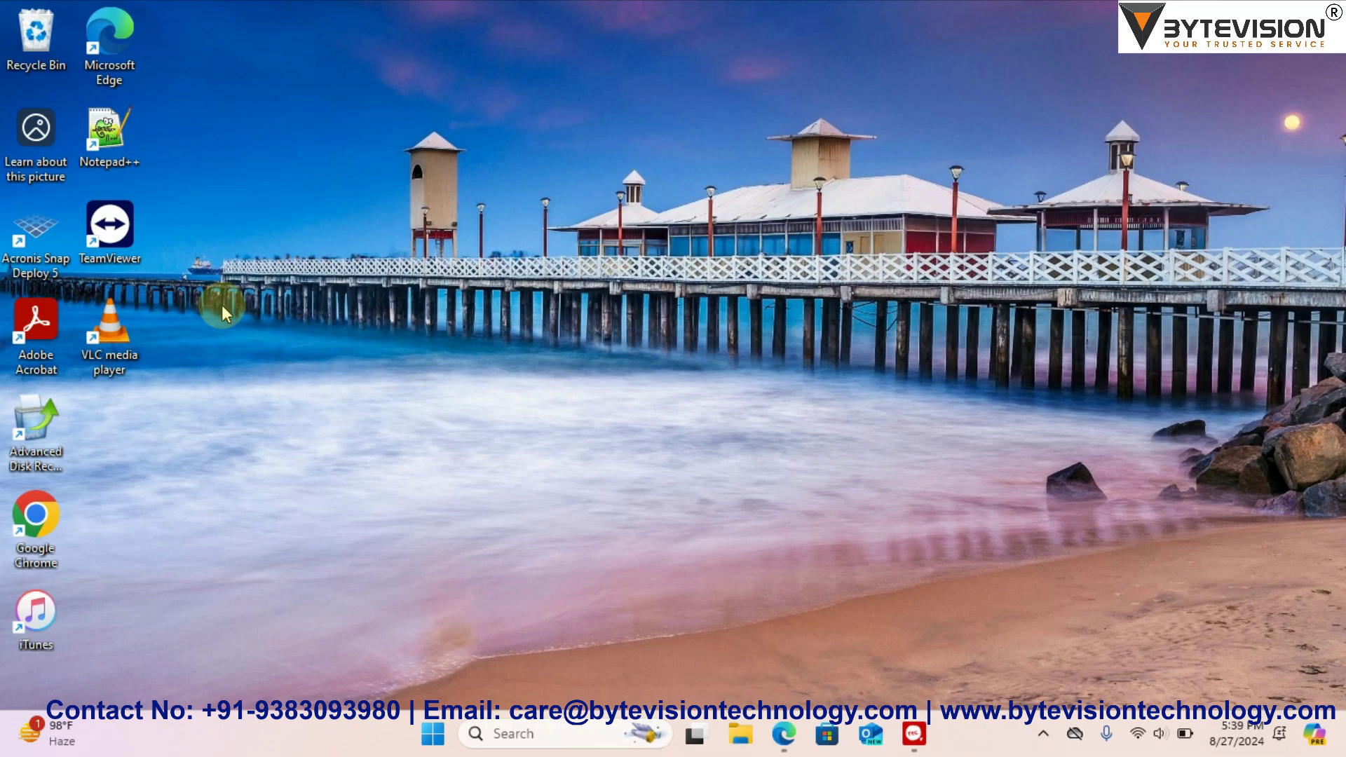
Step: Launch the Acronis Snap Deploy 5 management console from its desktop icon
double_click(42, 263)
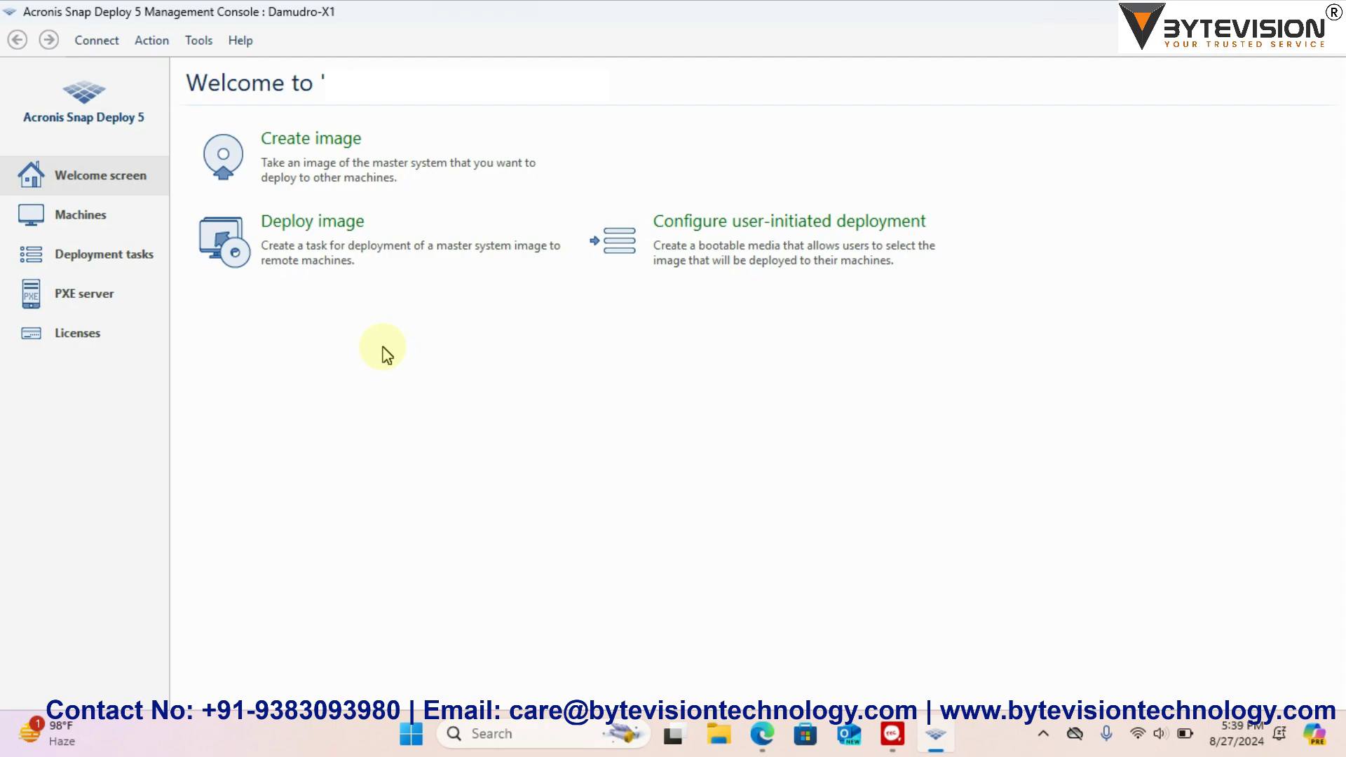
Step: Start the master image wizard and choose 'A bootable media' as the output
click(334, 161)
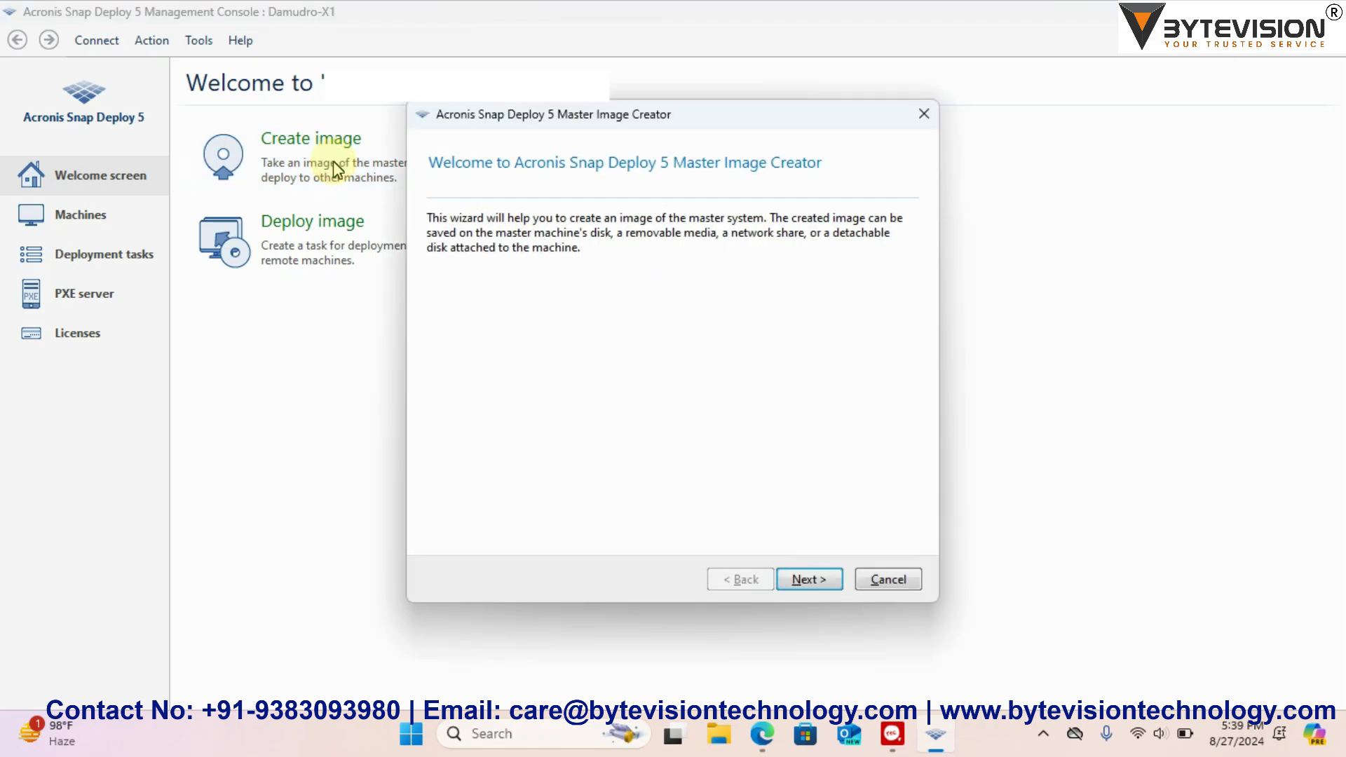
click(808, 580)
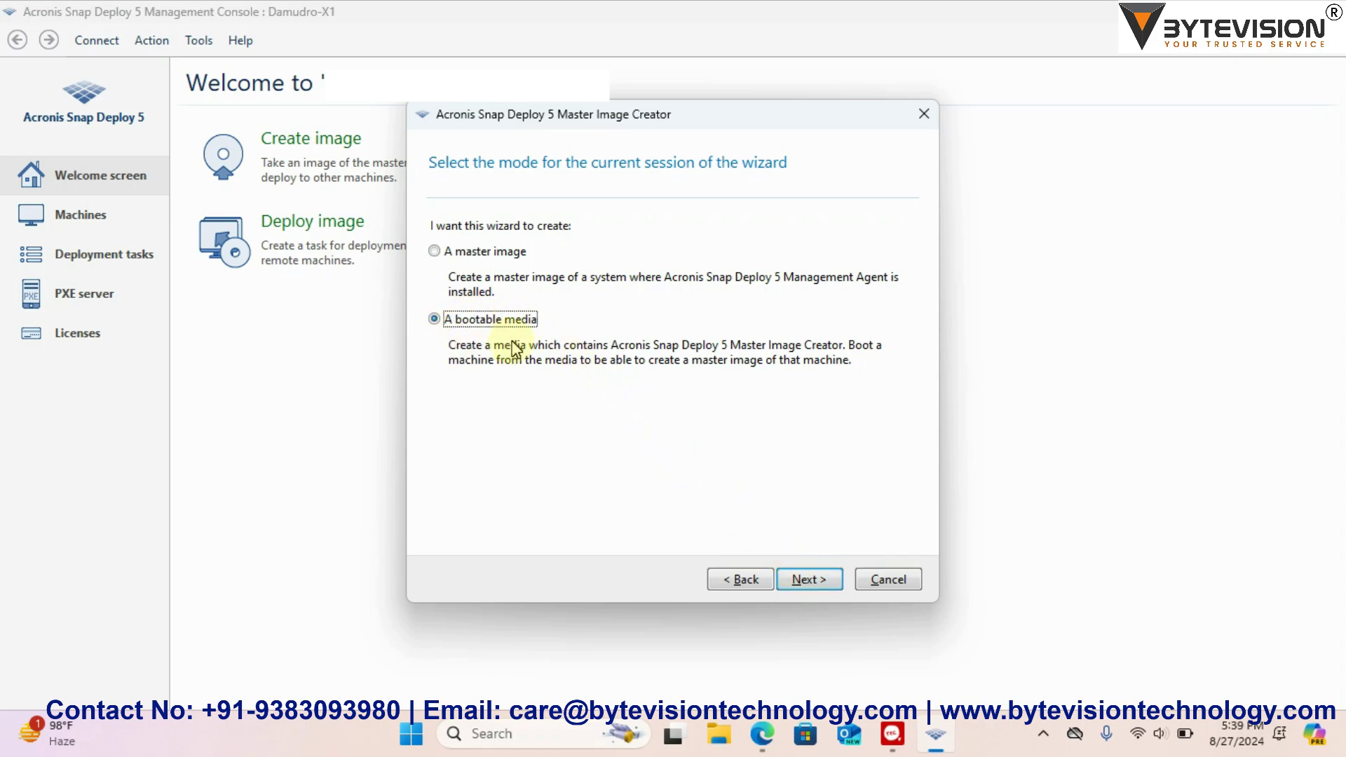
click(809, 581)
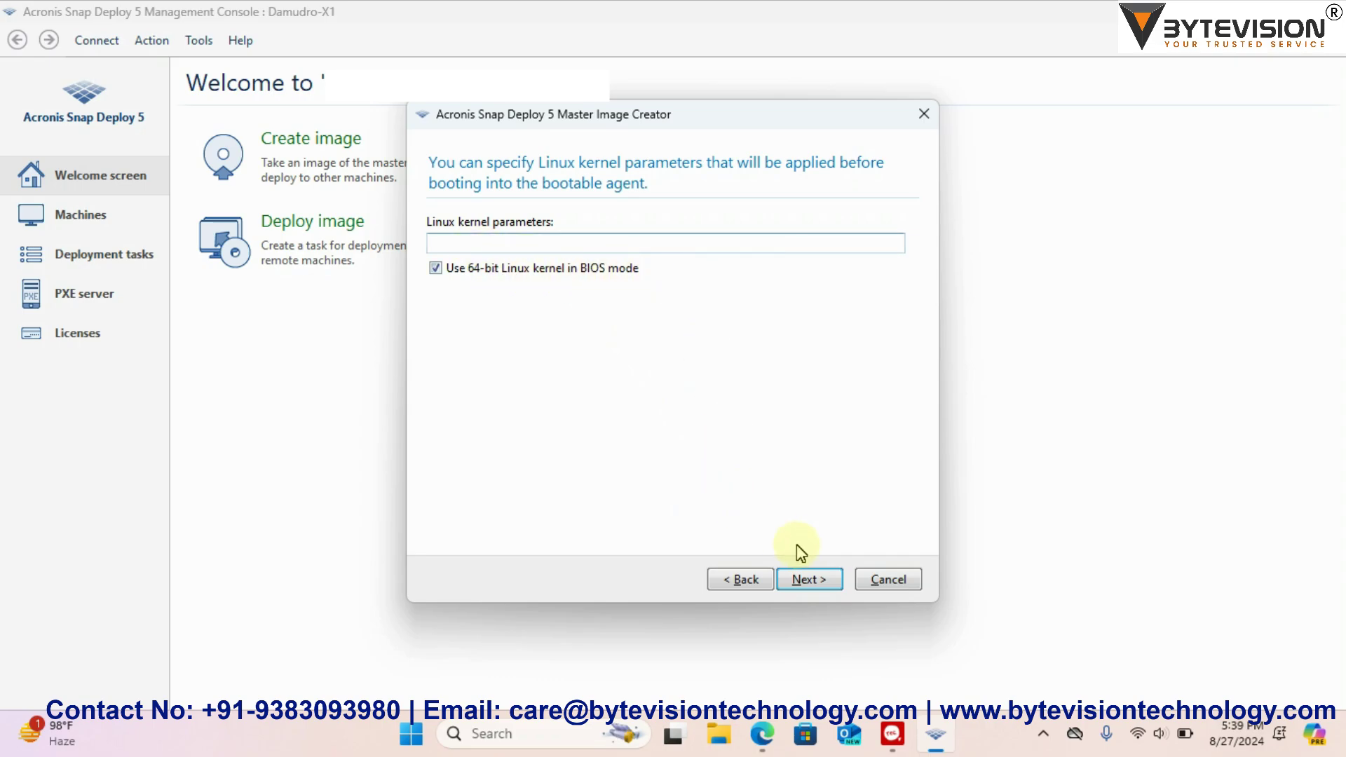
Step: Keep default kernel parameters, include all components, and autostart the OS after 10 seconds
click(809, 579)
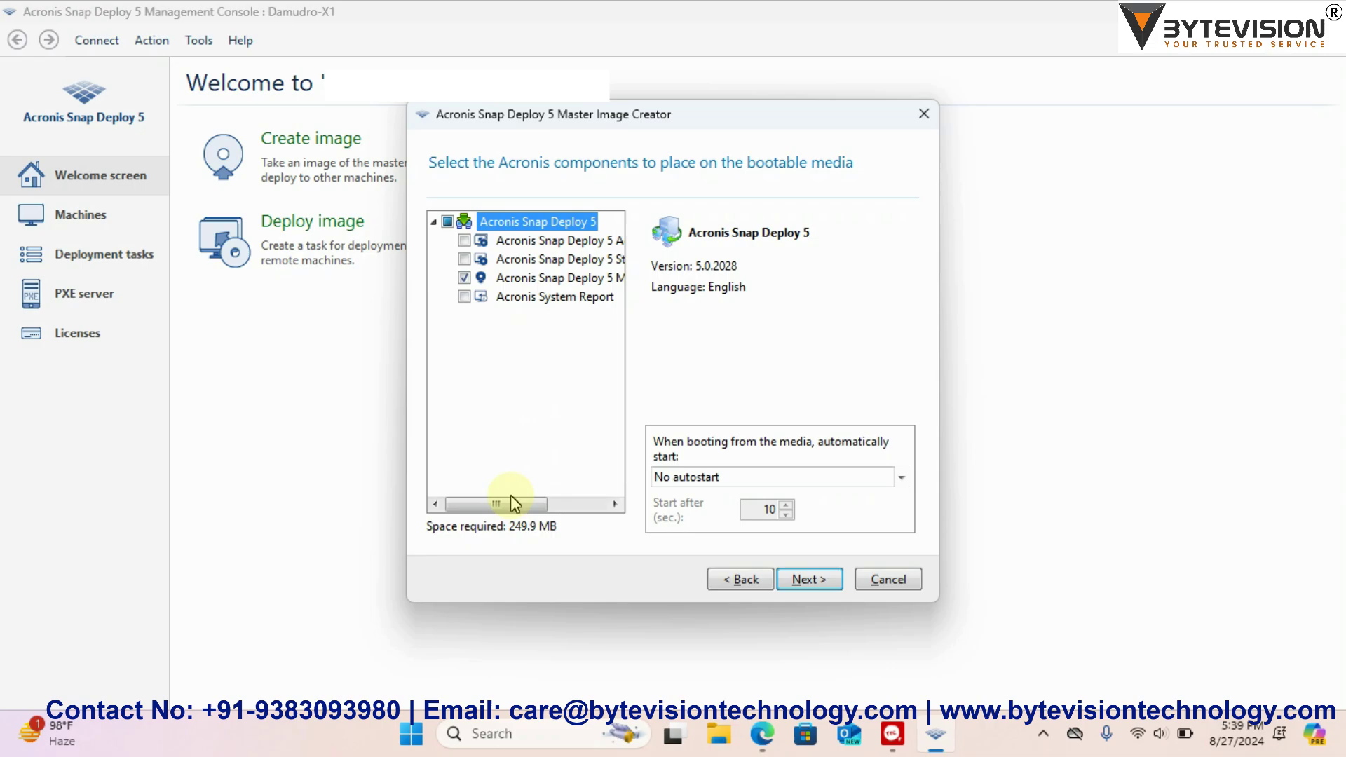
mouse_move(510, 503)
mouse_down()
mouse_move(610, 504)
mouse_move(462, 505)
mouse_up()
click(446, 221)
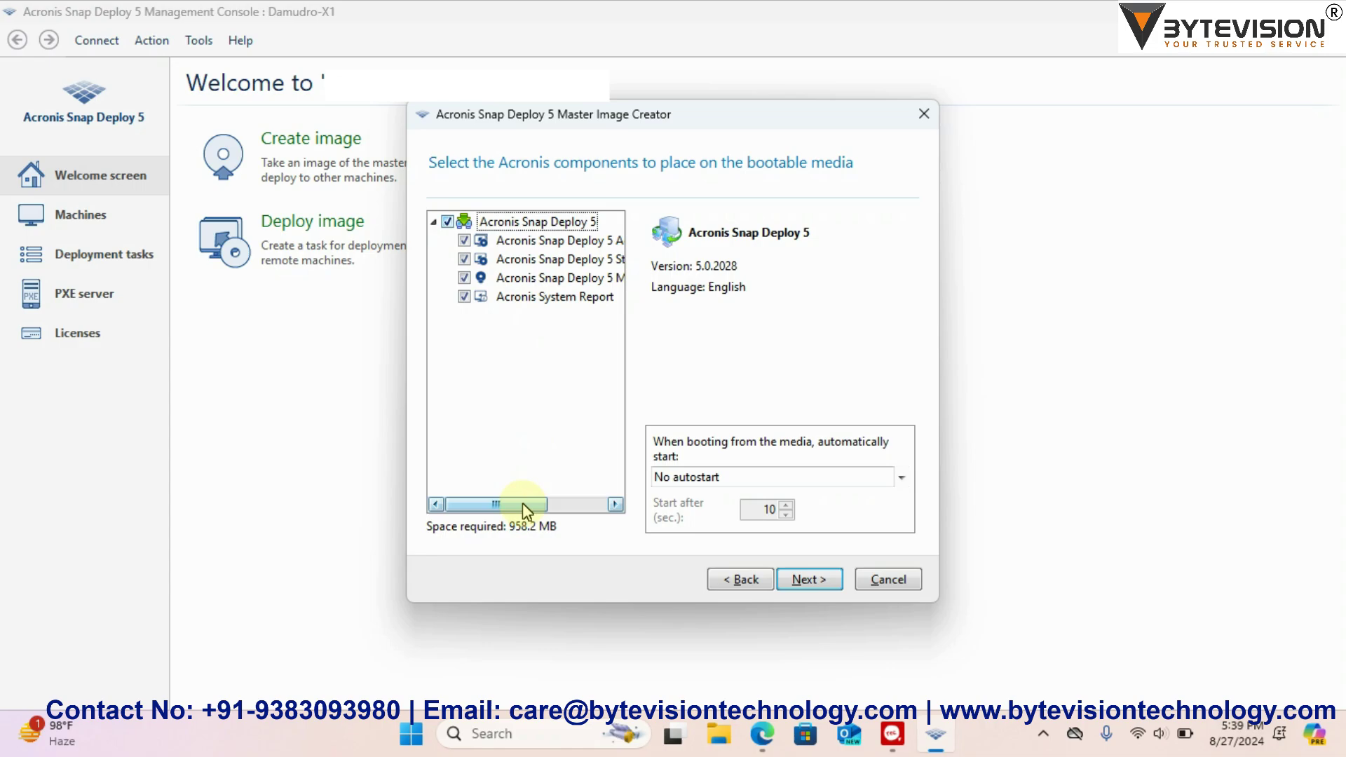
mouse_move(522, 503)
mouse_down()
mouse_move(599, 504)
mouse_move(473, 505)
mouse_up()
click(904, 477)
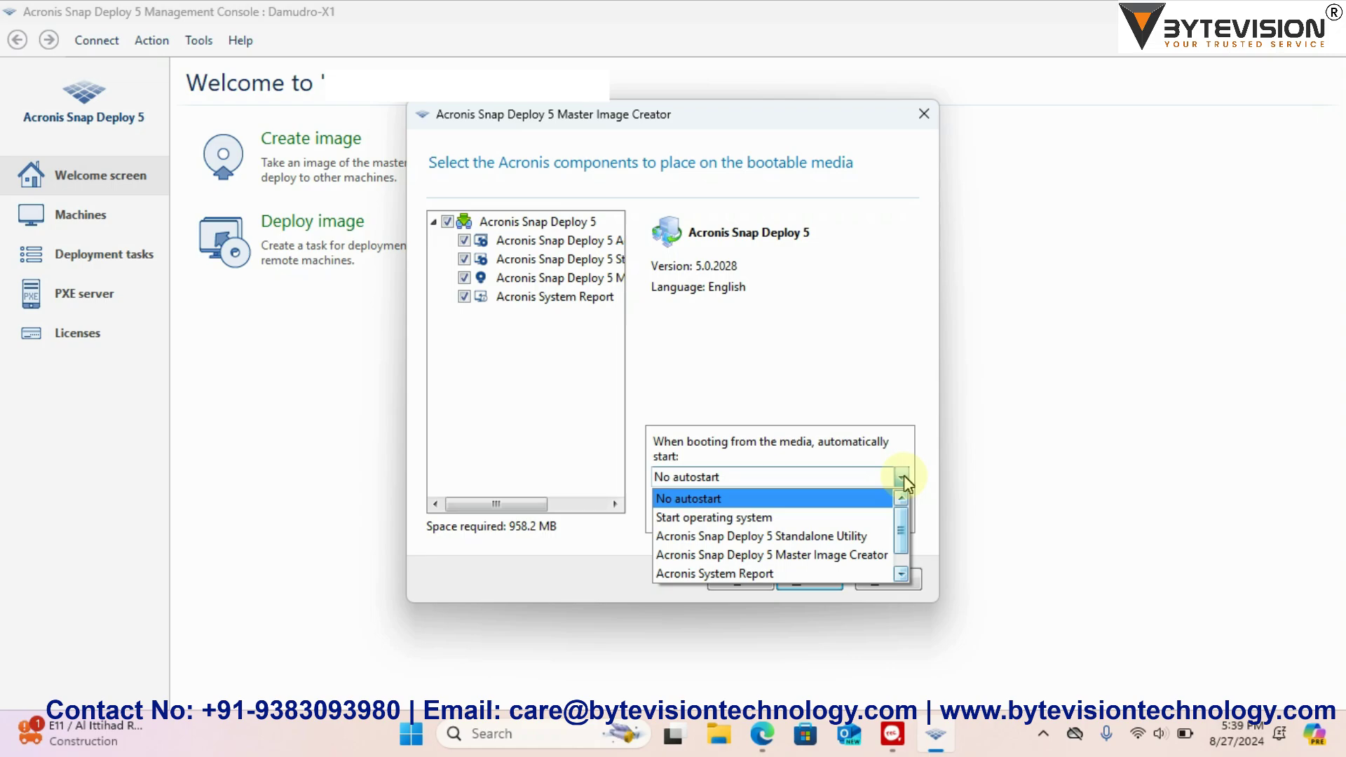
click(767, 518)
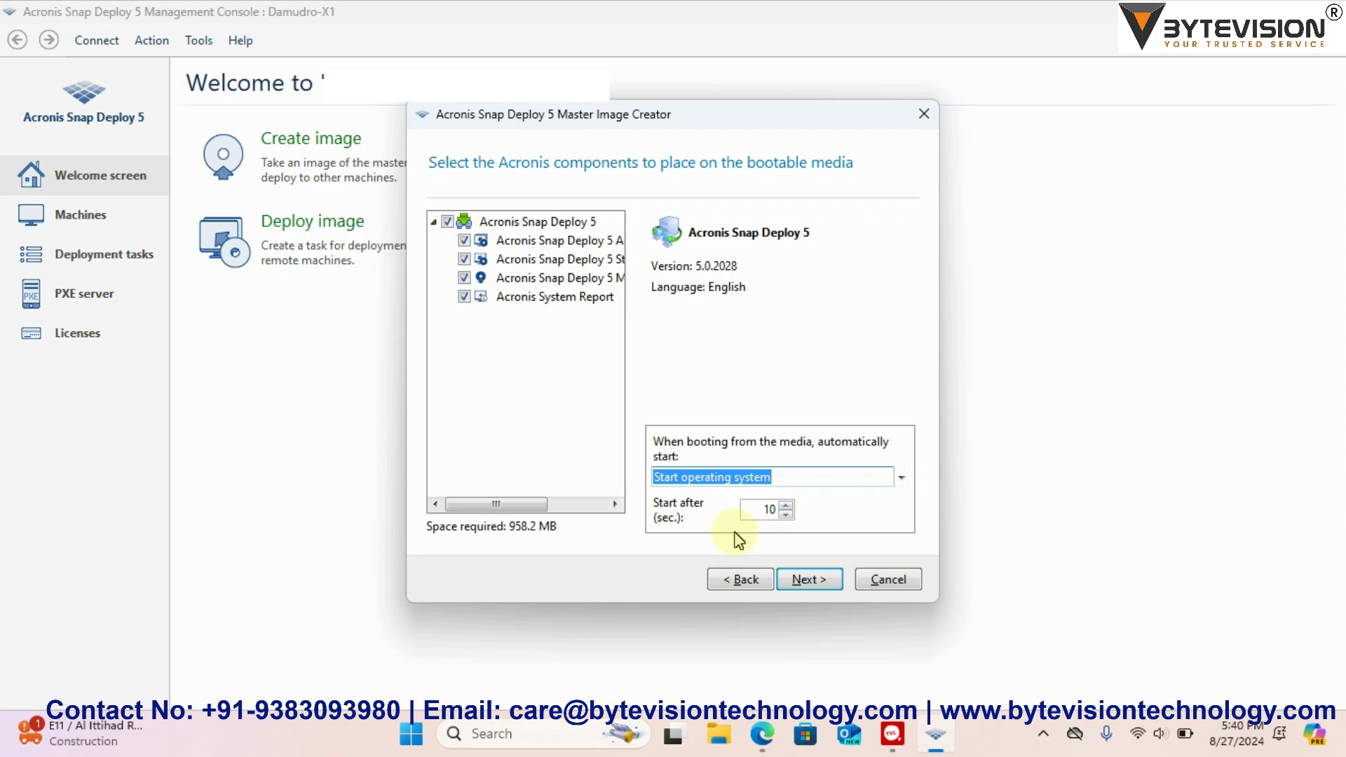
Step: Accept default network settings and select the BYTEVISION (E:) USB drive as media
click(817, 580)
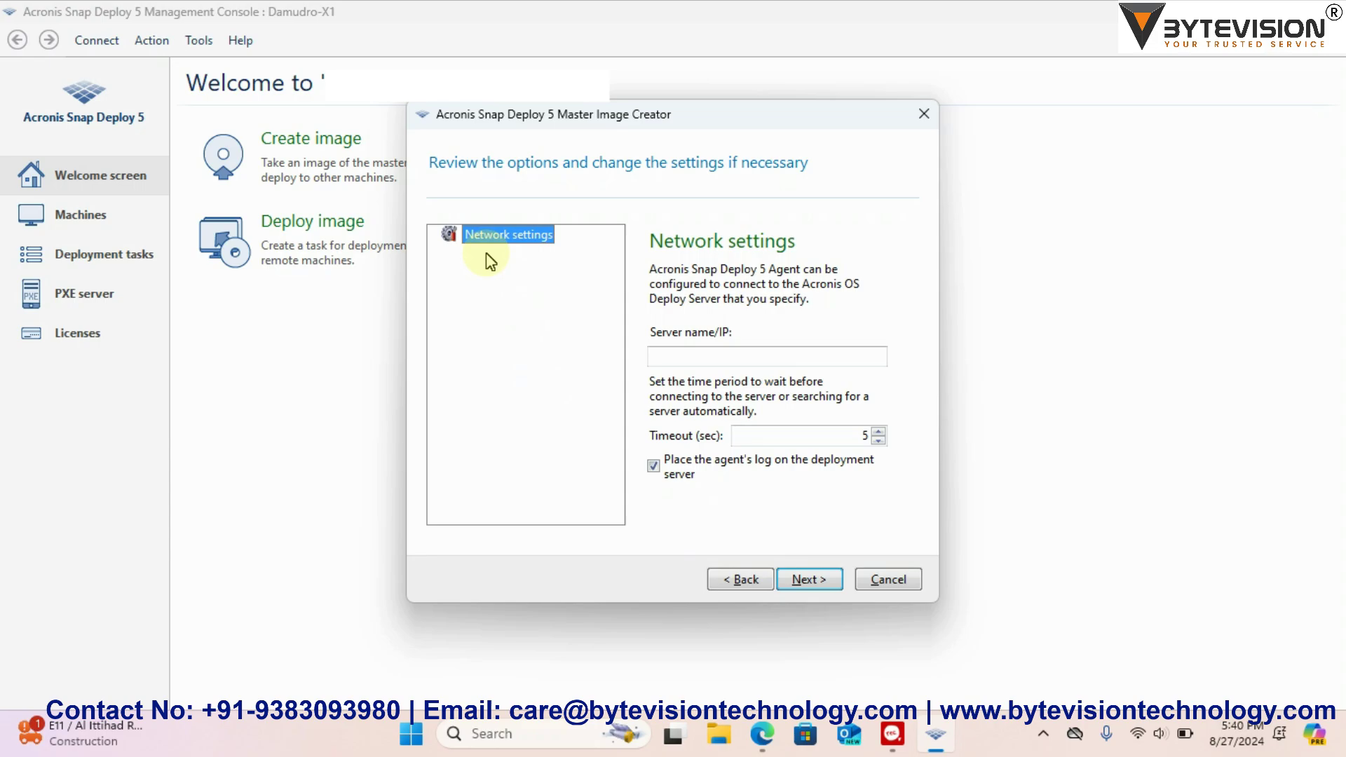
click(808, 581)
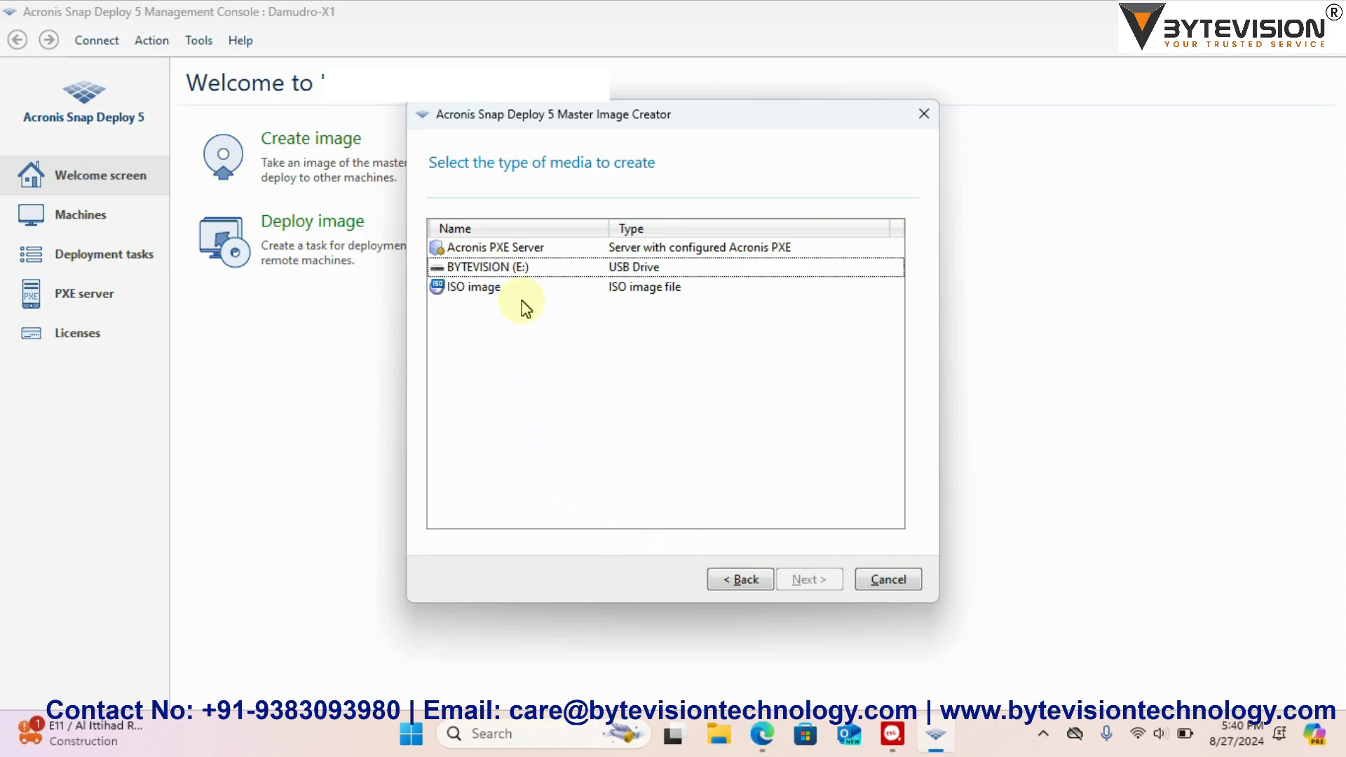
click(500, 268)
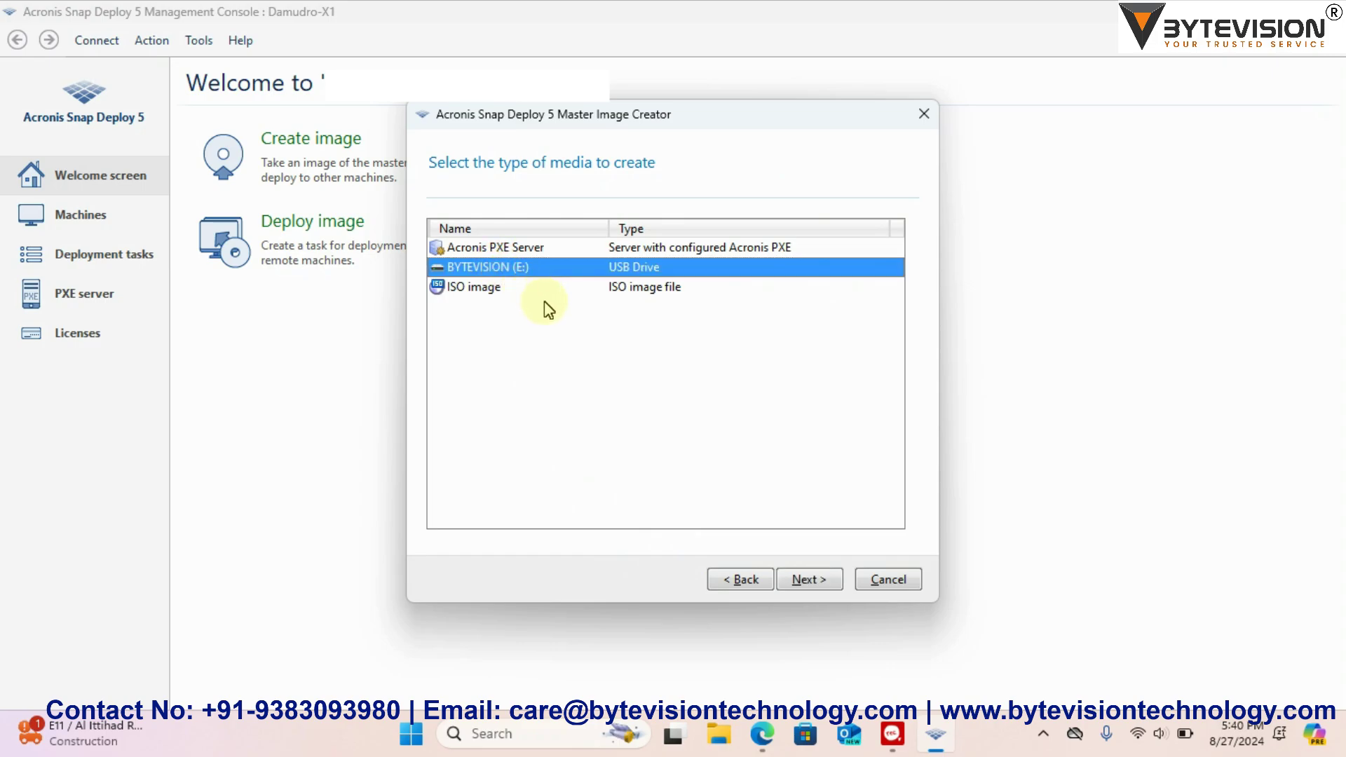
Step: Review the 958.2 MB removable media summary and start creating the bootable media
click(810, 579)
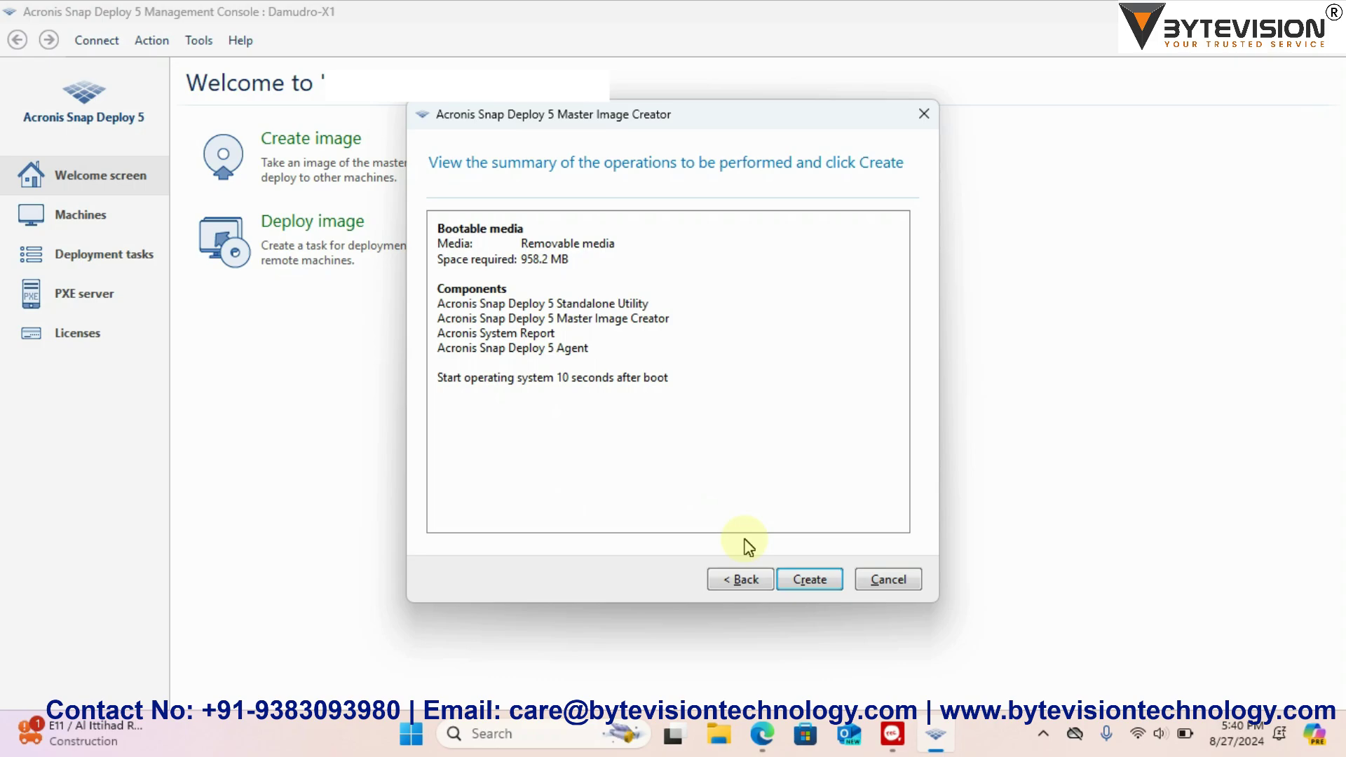
click(809, 580)
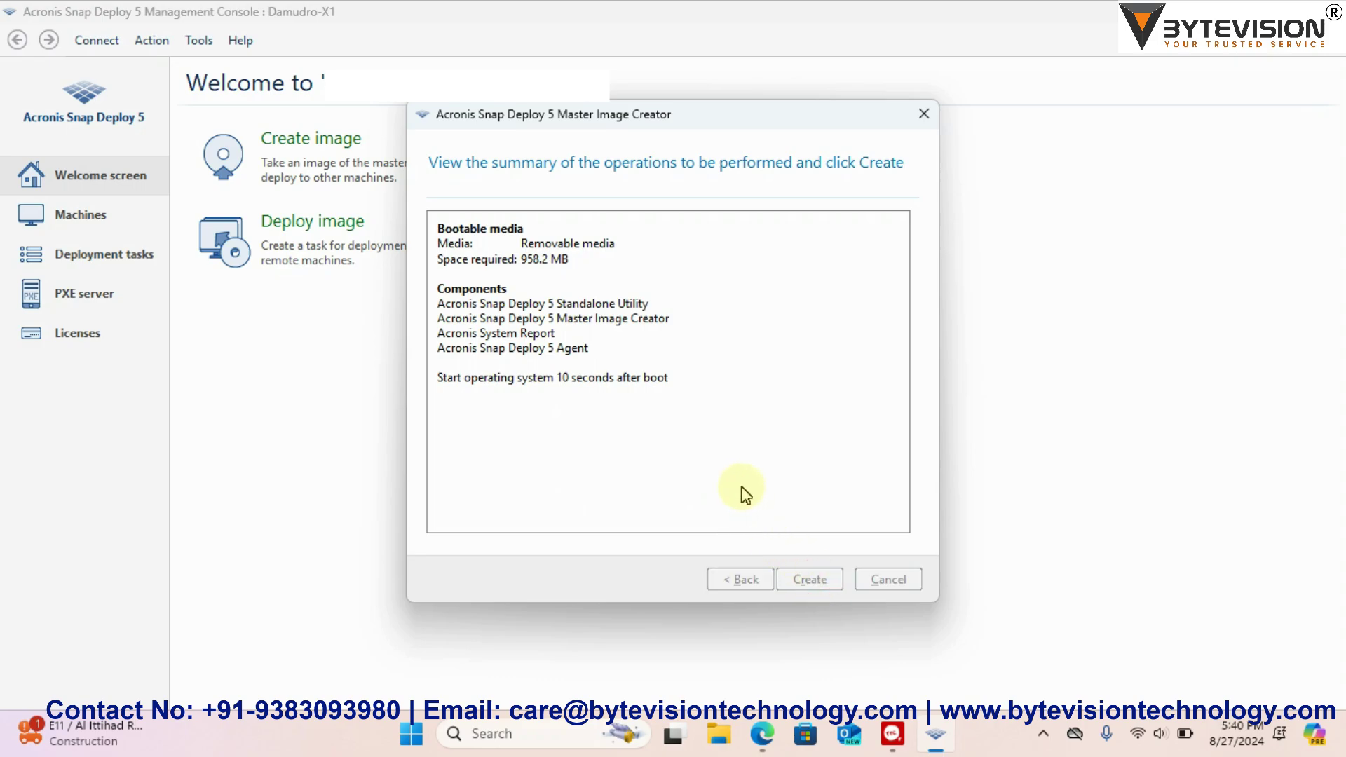